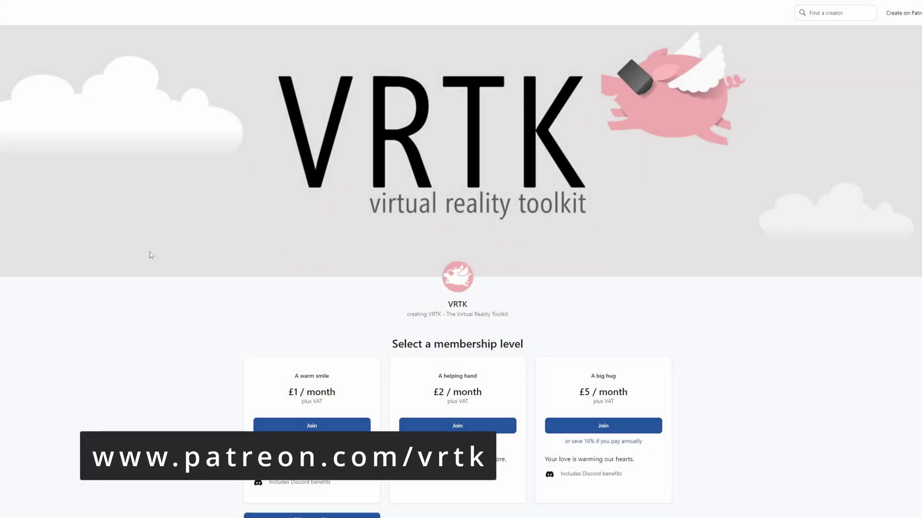
{"action": "scroll", "coordinate": [152, 254], "scroll_direction": "down", "scroll_amount": 5}
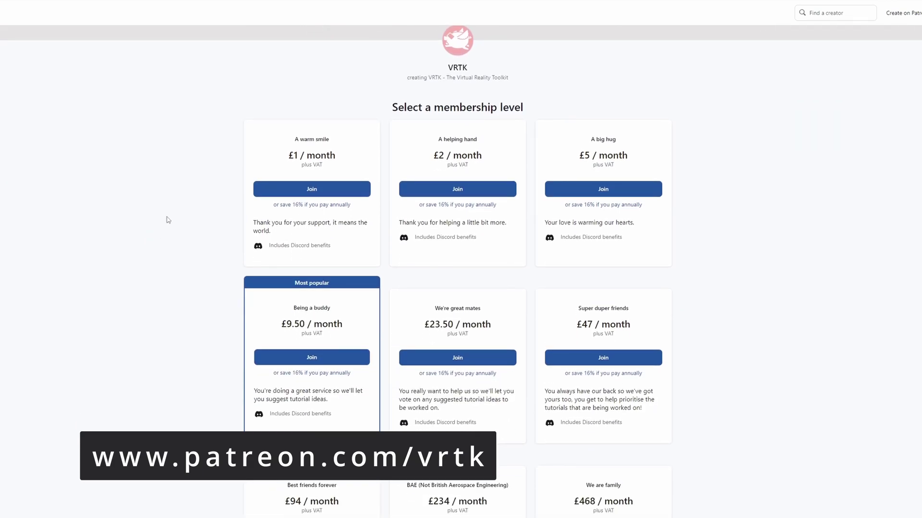
{"action": "scroll", "coordinate": [168, 219], "scroll_direction": "down", "scroll_amount": 3}
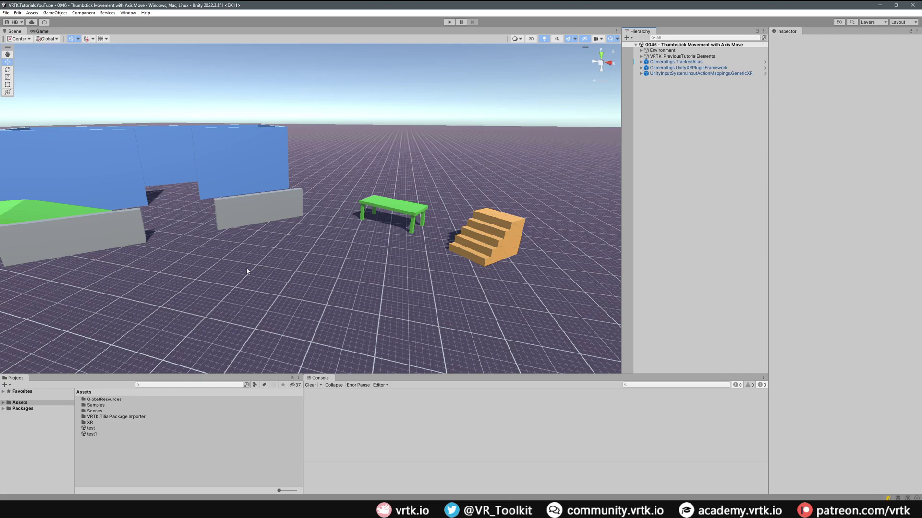
Import the io.extendreality.tilia.locomotors.axismove.unity package with the Tilia package importer and close the importer.
{"action": "left_click", "coordinate": [128, 13]}
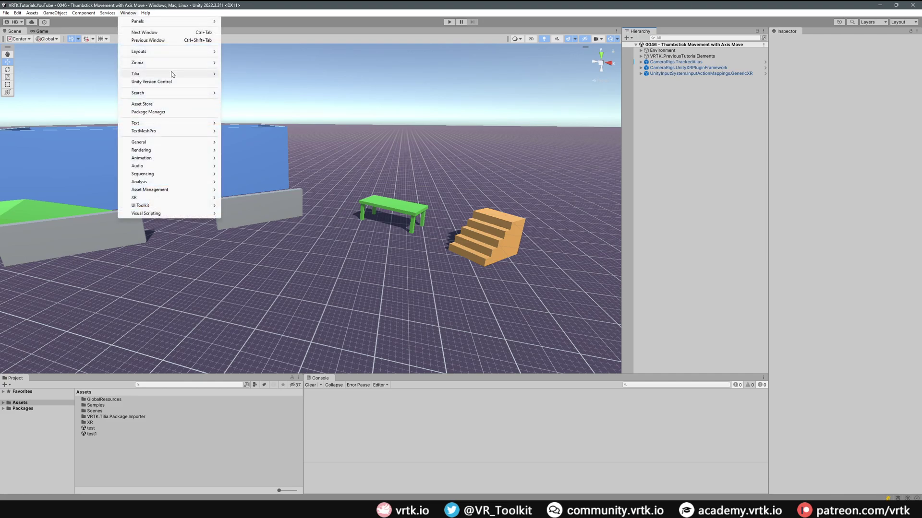
{"action": "mouse_move", "coordinate": [172, 74]}
{"action": "left_click", "coordinate": [258, 82]}
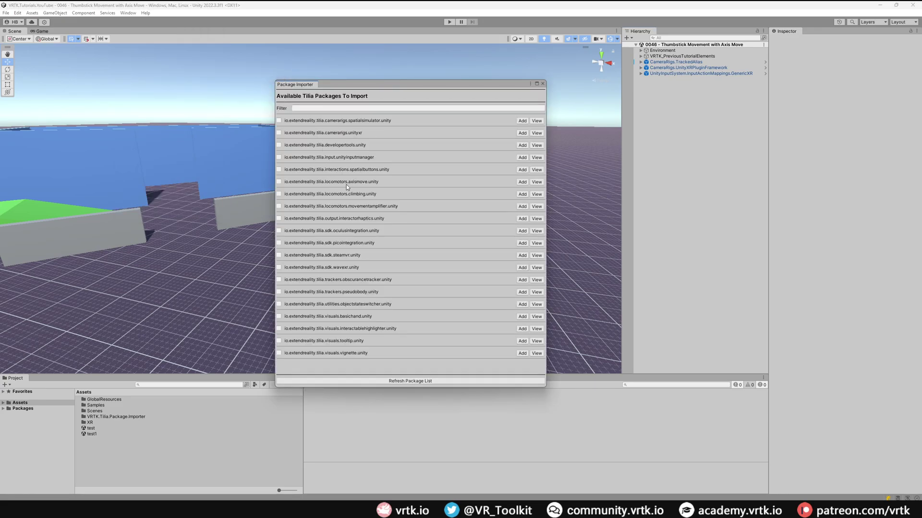
{"action": "left_click", "coordinate": [522, 182]}
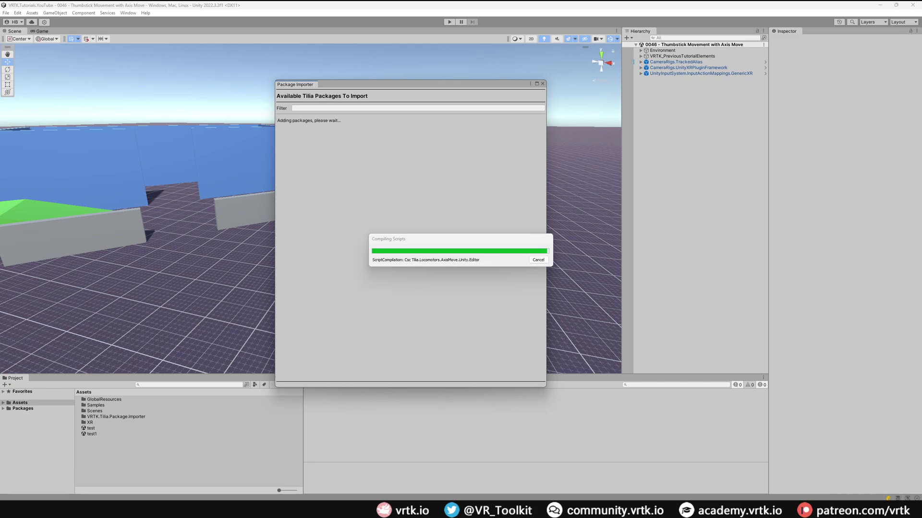
{"action": "left_click", "coordinate": [543, 84]}
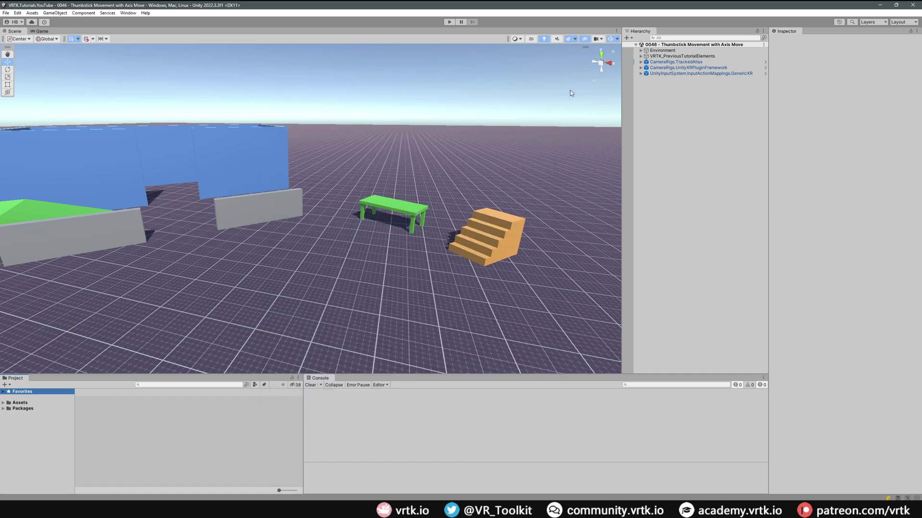
Add the Tilia Locomotors.AxisMove.Vertical-Slide.Horizontal-Slide prefab to the scene and place it last in the hierarchy.
{"action": "right_click", "coordinate": [665, 106]}
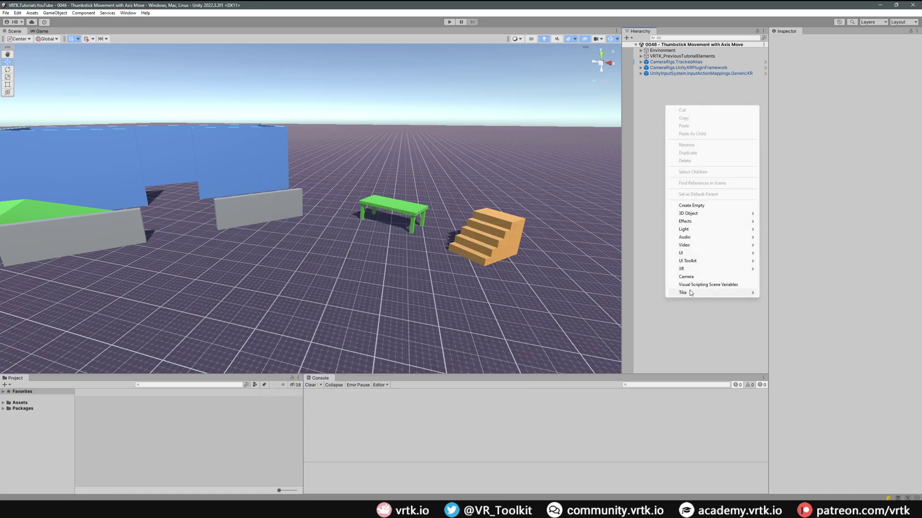
{"action": "mouse_move", "coordinate": [691, 293]}
{"action": "mouse_move", "coordinate": [779, 295]}
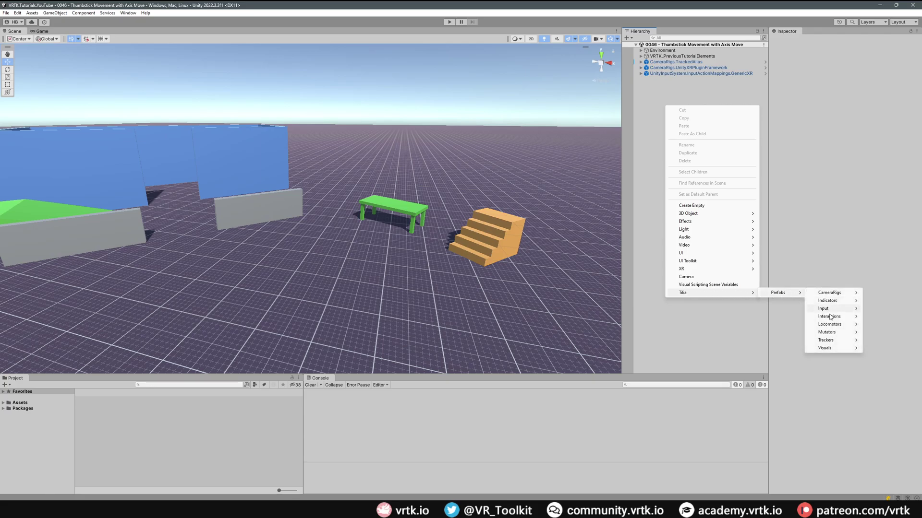
{"action": "mouse_move", "coordinate": [832, 325]}
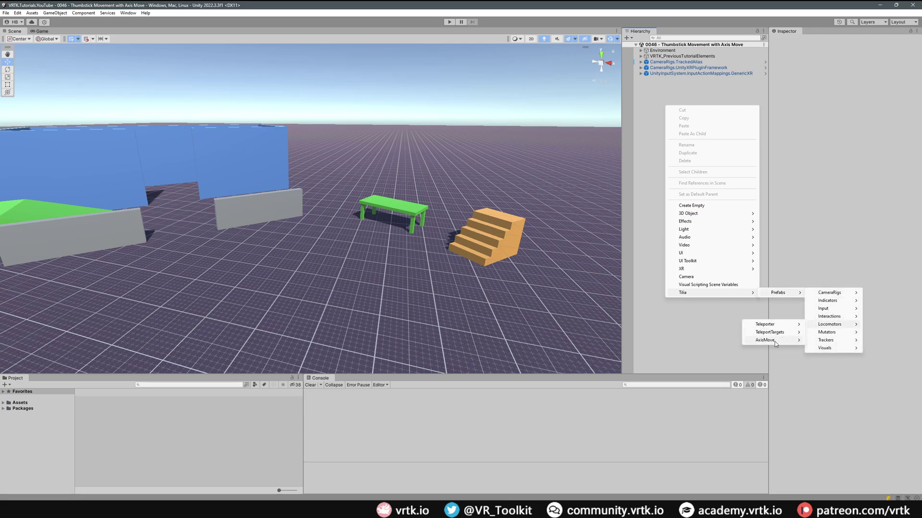
{"action": "mouse_move", "coordinate": [771, 341]}
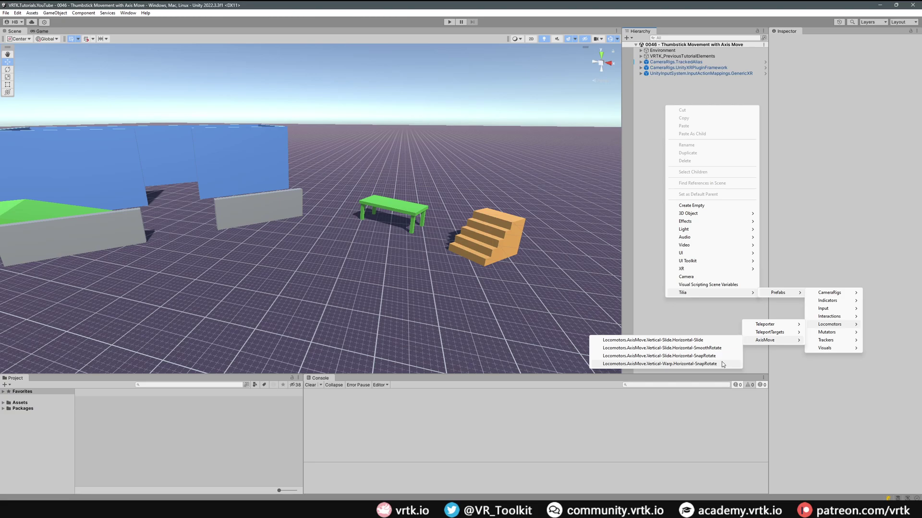
{"action": "left_click", "coordinate": [696, 341]}
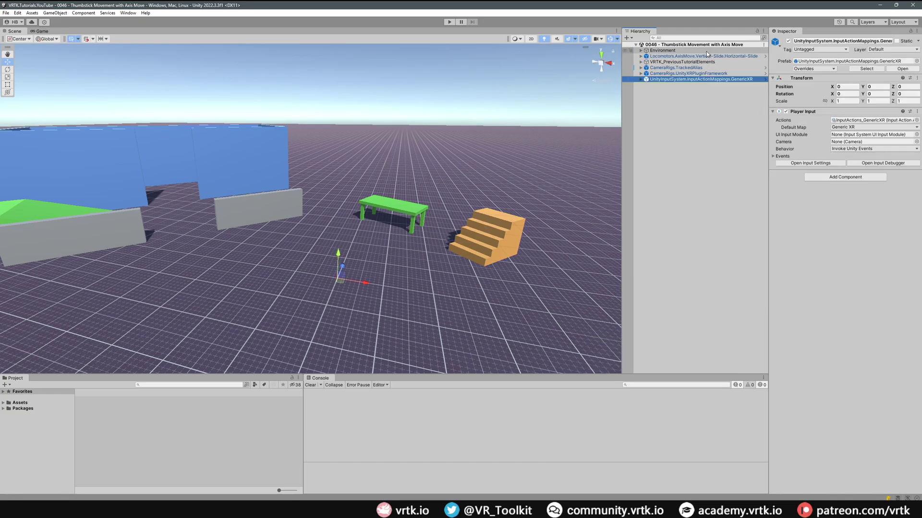
{"action": "left_click_drag", "start_coordinate": [695, 119], "coordinate": [695, 115]}
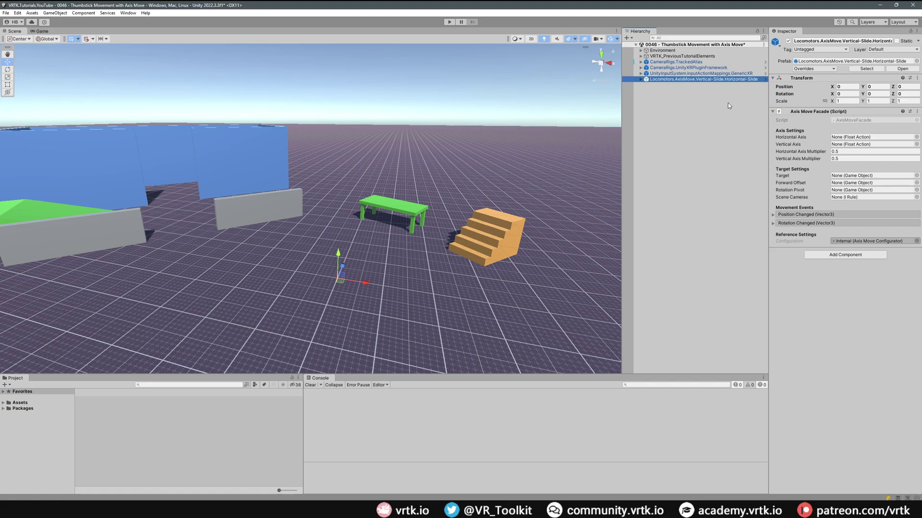
Assign RightThumbstick_Axis_Horizontal and RightThumbstick_Axis_Vertical as the slide locomotor's Horizontal Axis and Vertical Axis.
{"action": "left_click", "coordinate": [640, 74]}
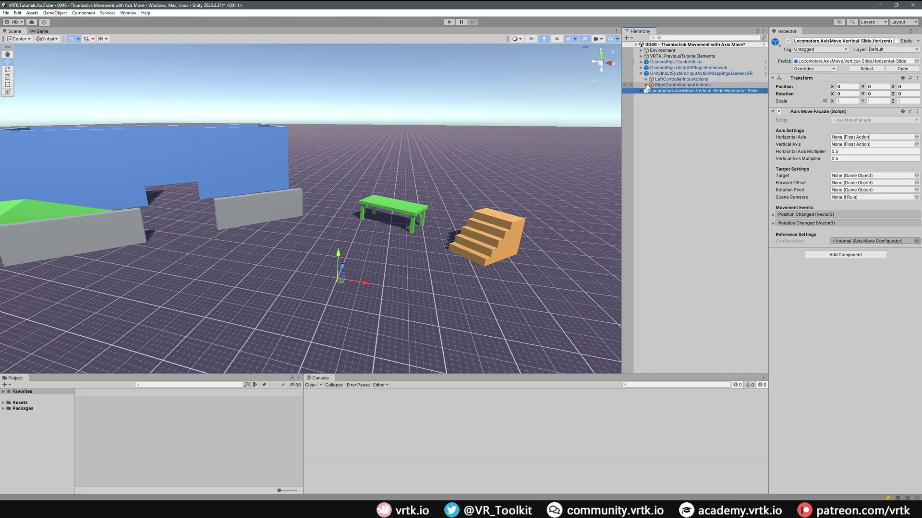
{"action": "left_click", "coordinate": [646, 85]}
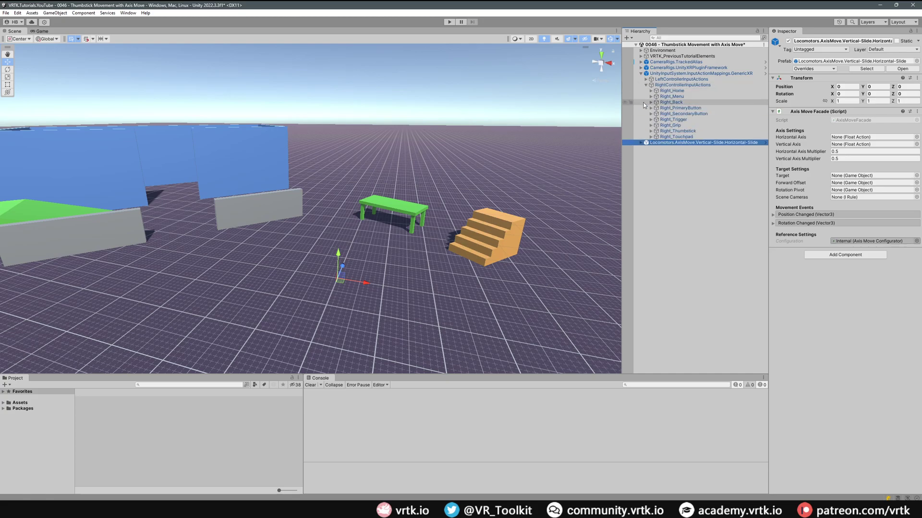
{"action": "left_click", "coordinate": [651, 132]}
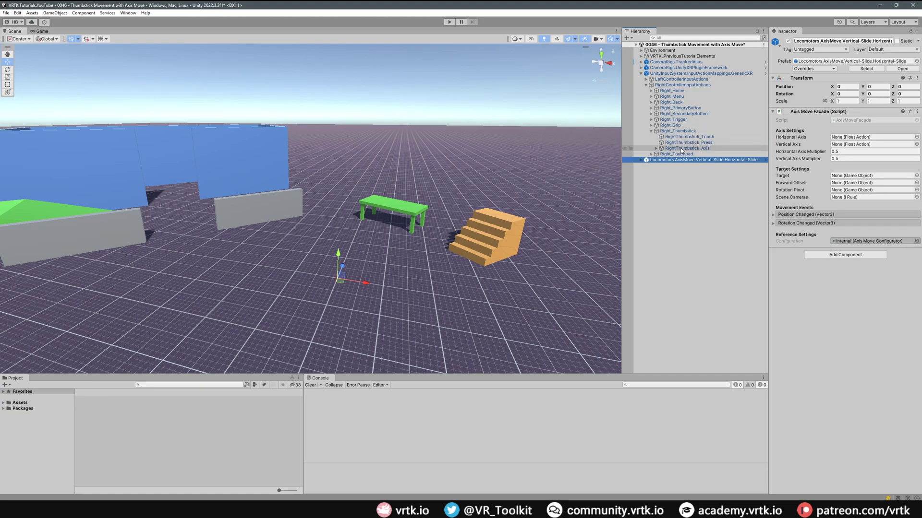
{"action": "left_click", "coordinate": [655, 148]}
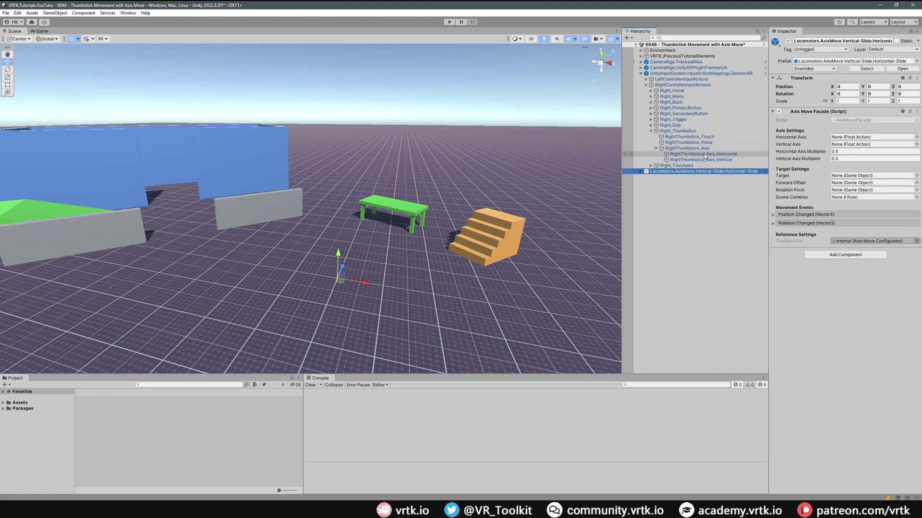
{"action": "left_click_drag", "start_coordinate": [706, 154], "coordinate": [863, 138]}
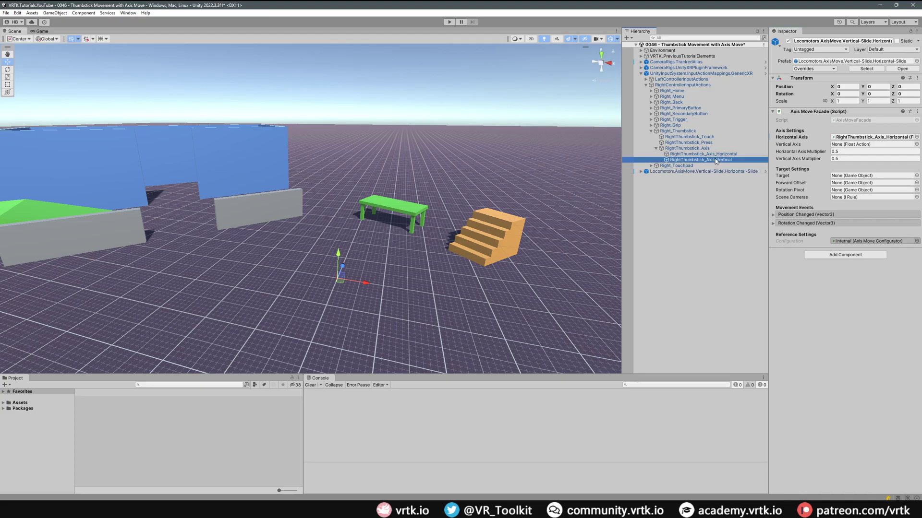
{"action": "left_click_drag", "start_coordinate": [715, 159], "coordinate": [858, 149]}
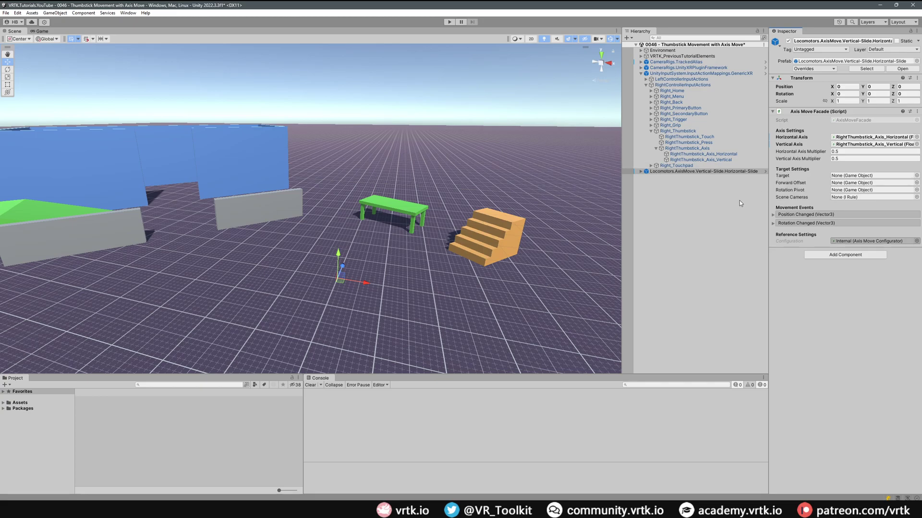
Set the slide locomotor's Target to PlayAreaAlias and its Forward Offset to HeadsetAlias from the TrackedAlias.
{"action": "left_click", "coordinate": [641, 61]}
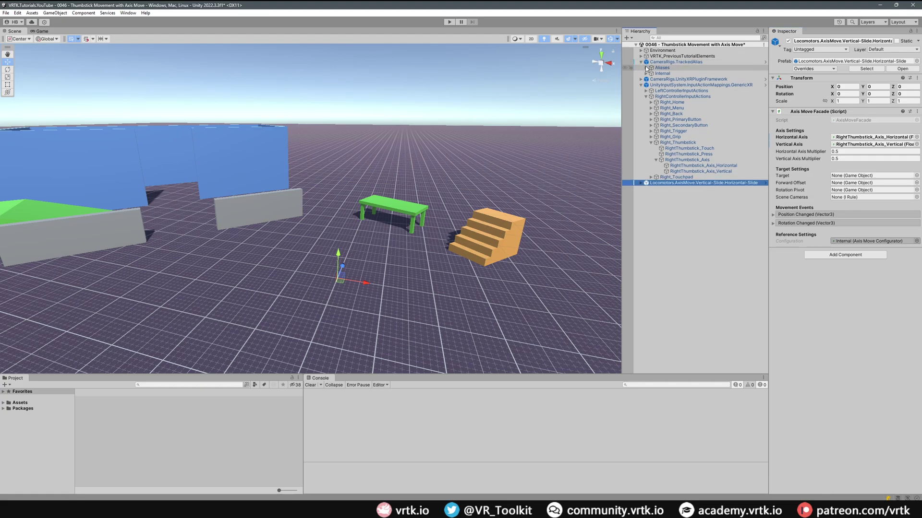
{"action": "left_click", "coordinate": [646, 68]}
{"action": "left_click", "coordinate": [684, 75]}
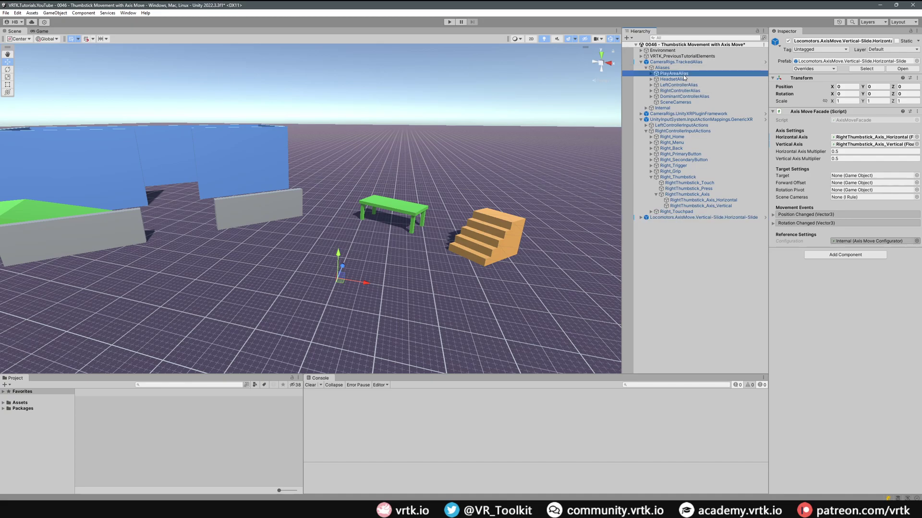
{"action": "left_click_drag", "start_coordinate": [684, 75], "coordinate": [852, 178]}
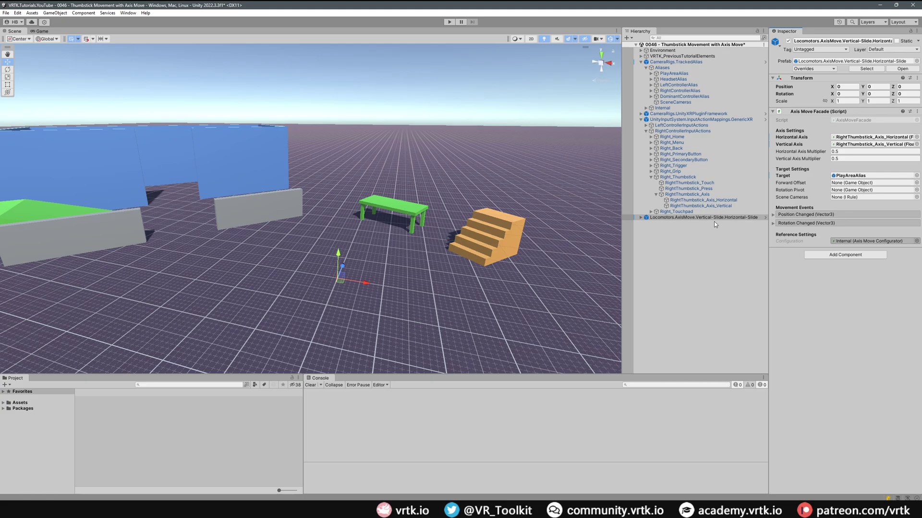
{"action": "left_click", "coordinate": [682, 79]}
{"action": "left_click_drag", "start_coordinate": [681, 79], "coordinate": [853, 184]}
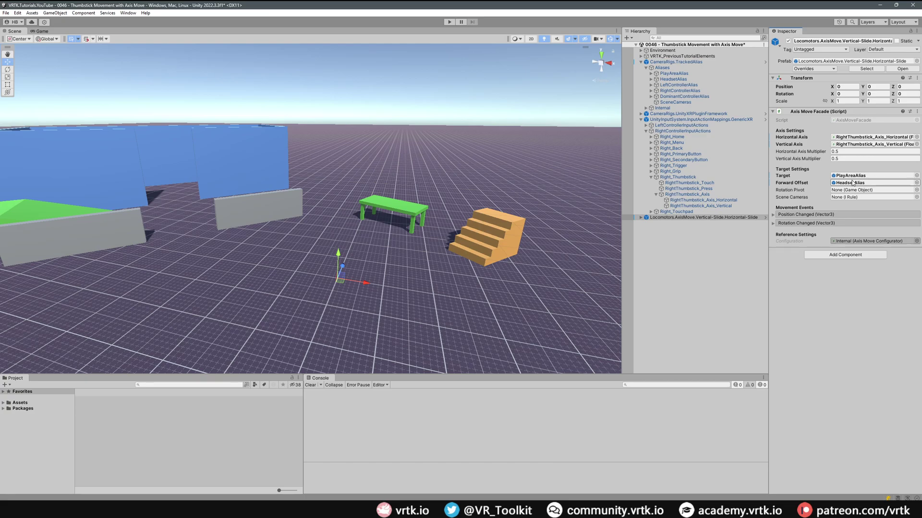
Add the Tilia Locomotors.AxisMove.Vertical-Slide.Horizontal-SnapRotate prefab to the scene root.
{"action": "left_click", "coordinate": [661, 247]}
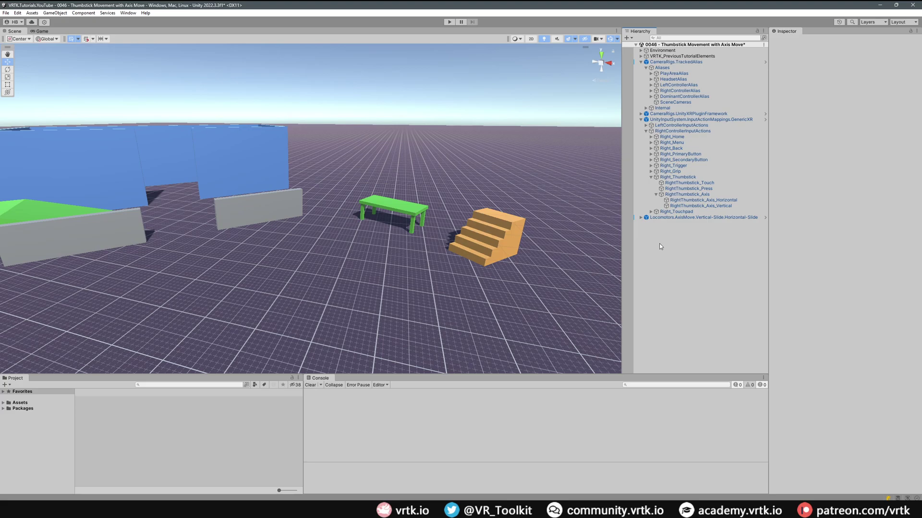
{"action": "right_click", "coordinate": [660, 247]}
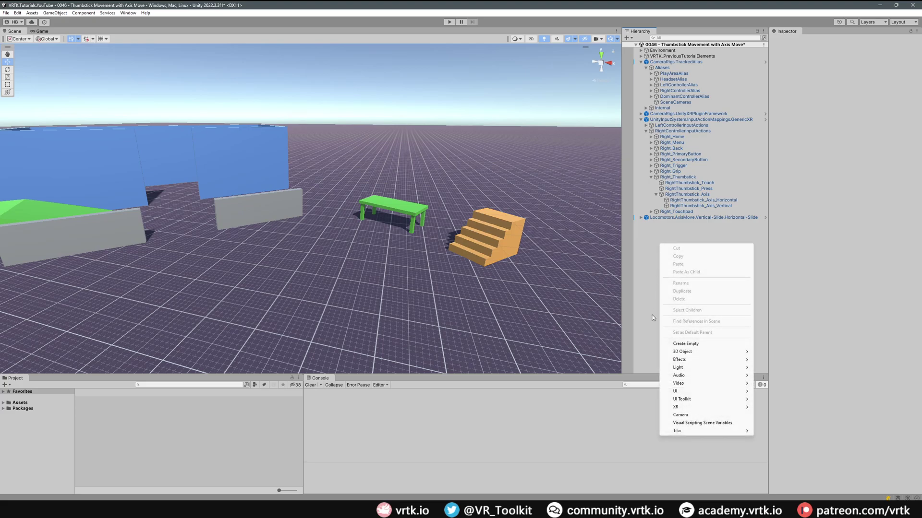
{"action": "mouse_move", "coordinate": [685, 433]}
{"action": "mouse_move", "coordinate": [773, 431]}
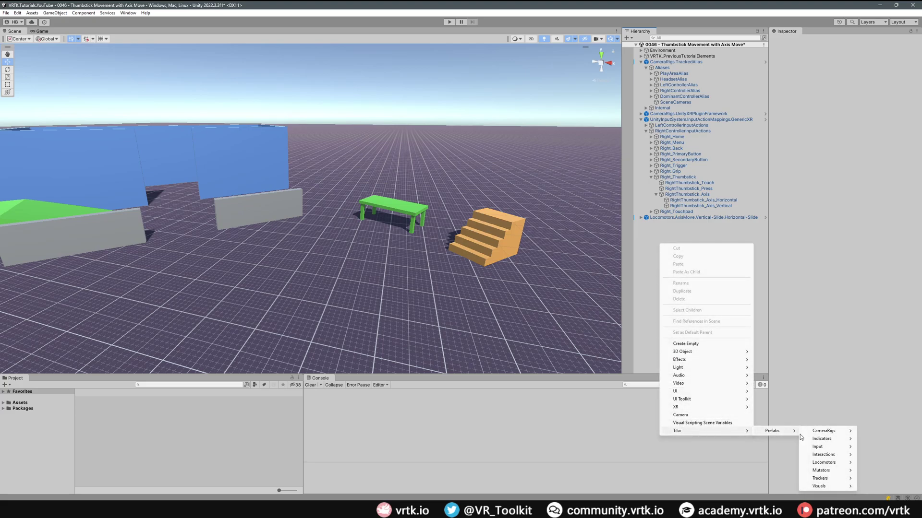
{"action": "mouse_move", "coordinate": [830, 462]}
{"action": "mouse_move", "coordinate": [878, 478]}
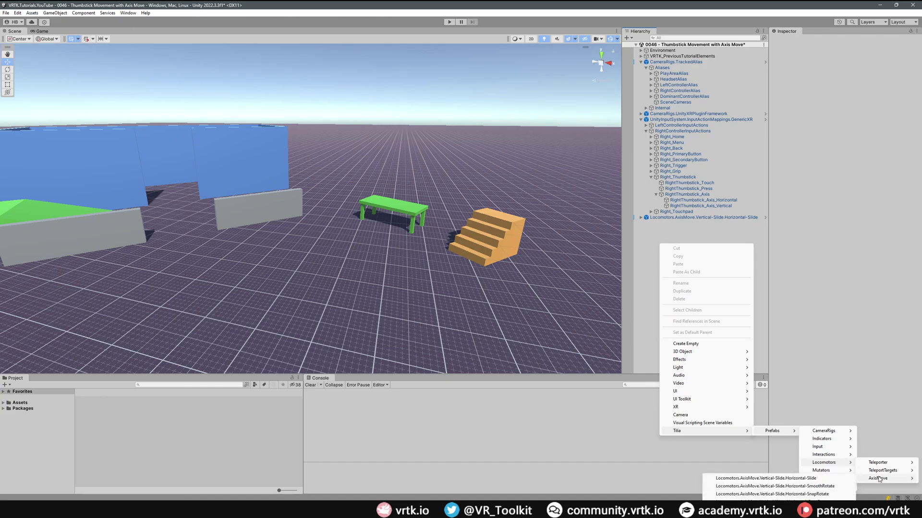
{"action": "left_click", "coordinate": [791, 494]}
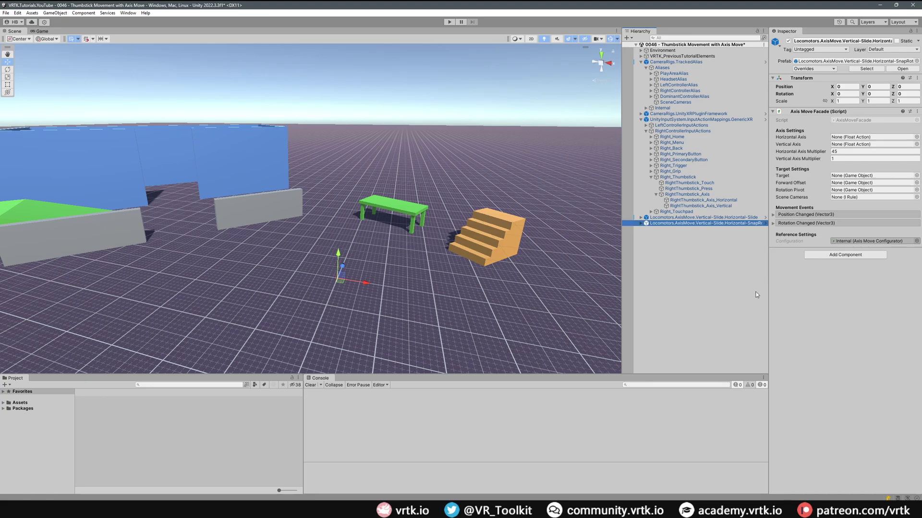
Assign LeftThumbstick_Axis_Horizontal from the left controller input actions as the snap-rotate locomotor's Horizontal Axis.
{"action": "left_click", "coordinate": [646, 132]}
{"action": "left_click", "coordinate": [646, 126]}
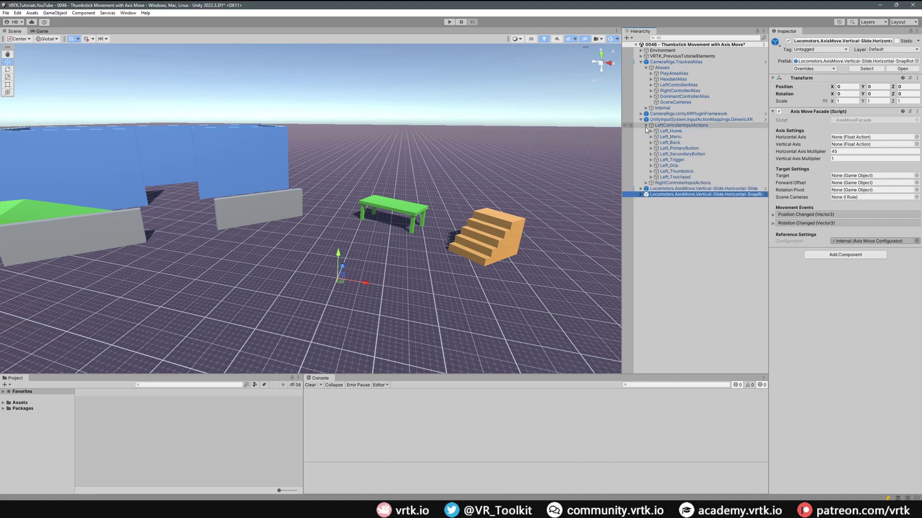
{"action": "left_click", "coordinate": [651, 171]}
{"action": "left_click", "coordinate": [655, 188]}
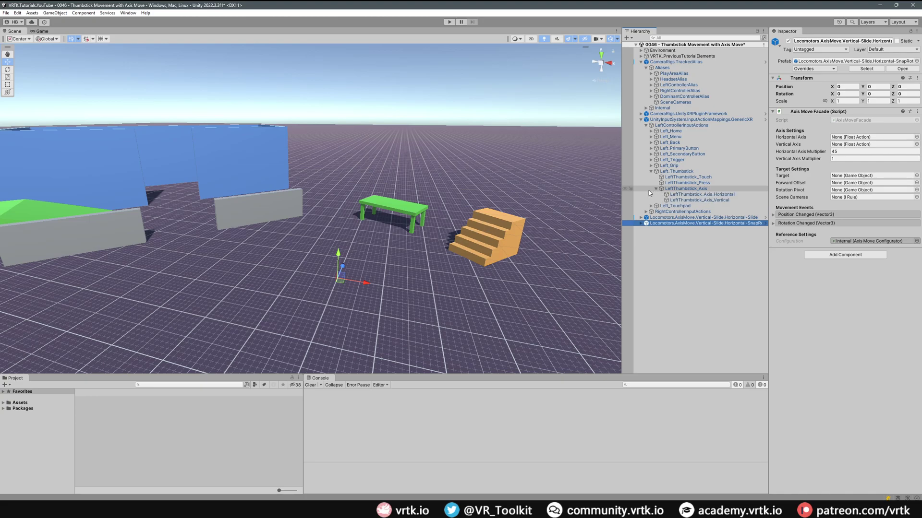
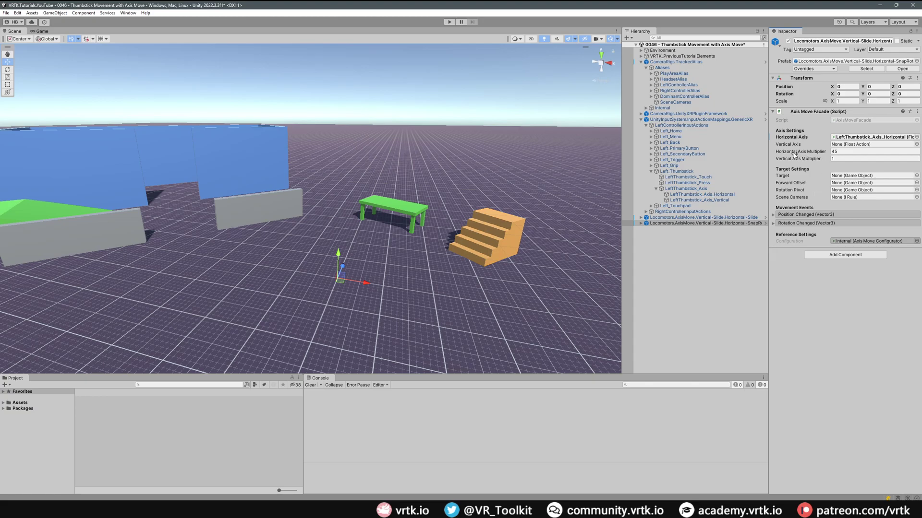
{"action": "left_click", "coordinate": [834, 152]}
Set the snap-rotate locomotor's Target to PlayAreaAlias, Forward Offset to HeadsetAlias and Rotation Pivot to HeadsetOrigin.
{"action": "left_click_drag", "start_coordinate": [674, 74], "coordinate": [841, 174]}
{"action": "left_click_drag", "start_coordinate": [672, 79], "coordinate": [848, 184]}
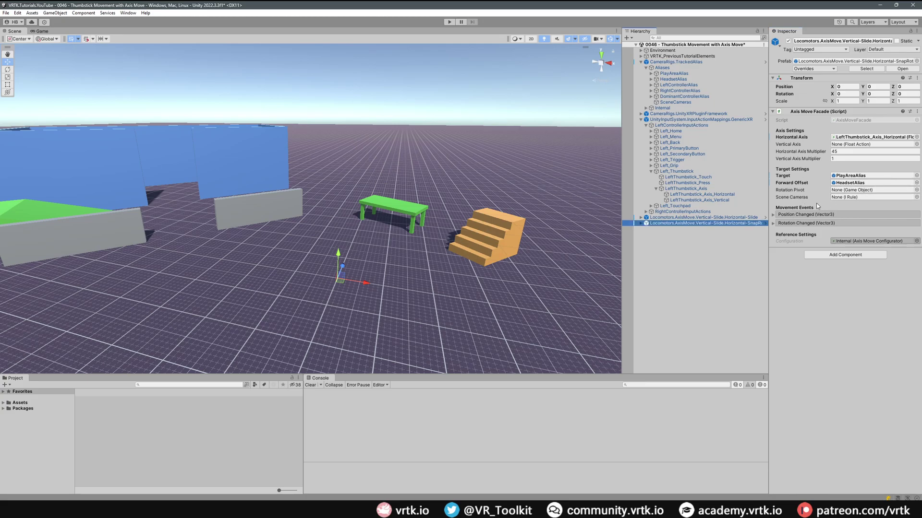
{"action": "left_click", "coordinate": [651, 73]}
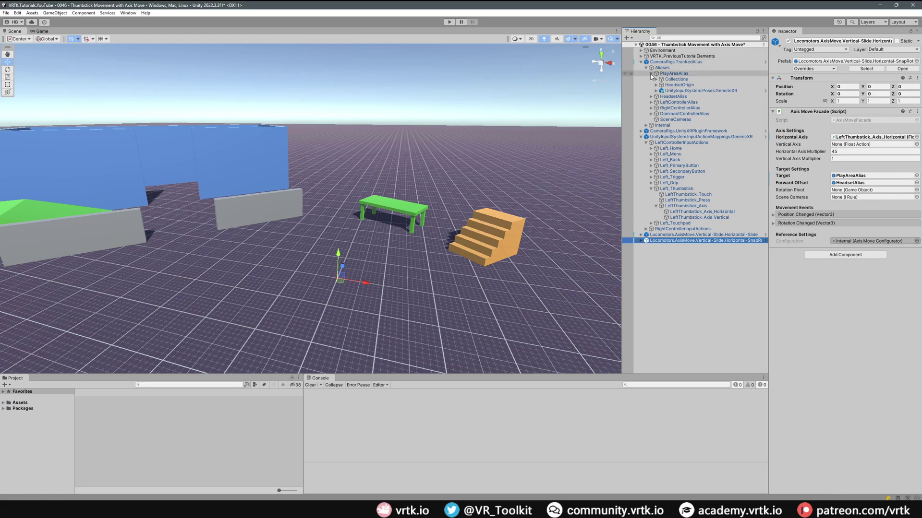
{"action": "left_click_drag", "start_coordinate": [678, 86], "coordinate": [848, 196]}
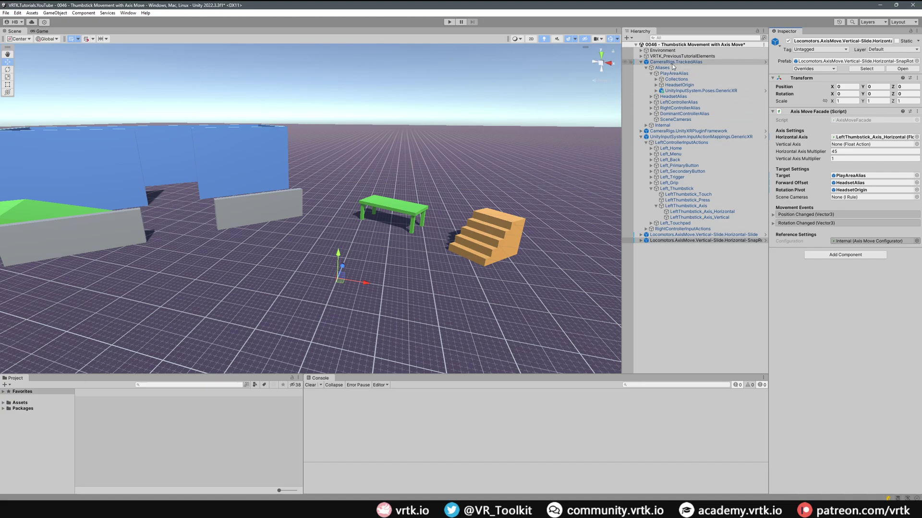
Assign the SceneCameras alias as the snap-rotate locomotor's Scene Cameras and run the scene in play mode.
{"action": "left_click_drag", "start_coordinate": [675, 119], "coordinate": [784, 172]}
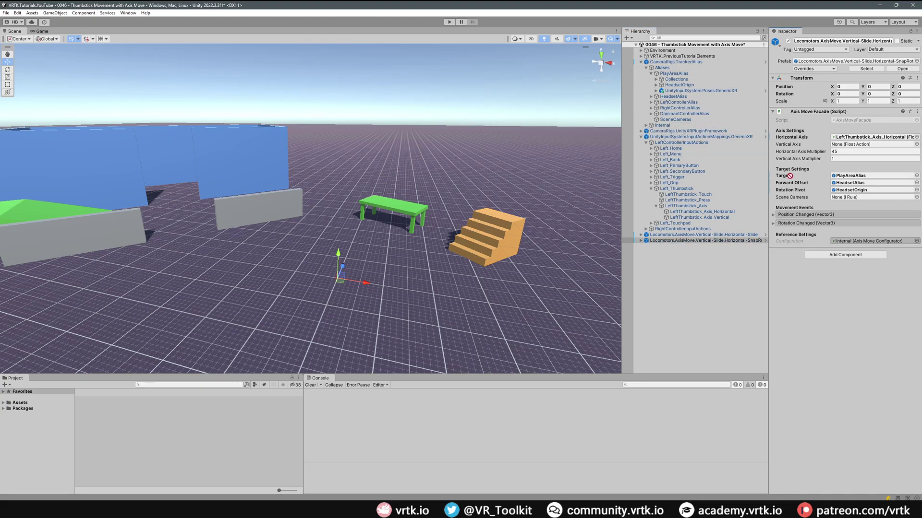
{"action": "left_click_drag", "start_coordinate": [846, 203], "coordinate": [862, 202]}
{"action": "key", "text": "ctrl+p"}
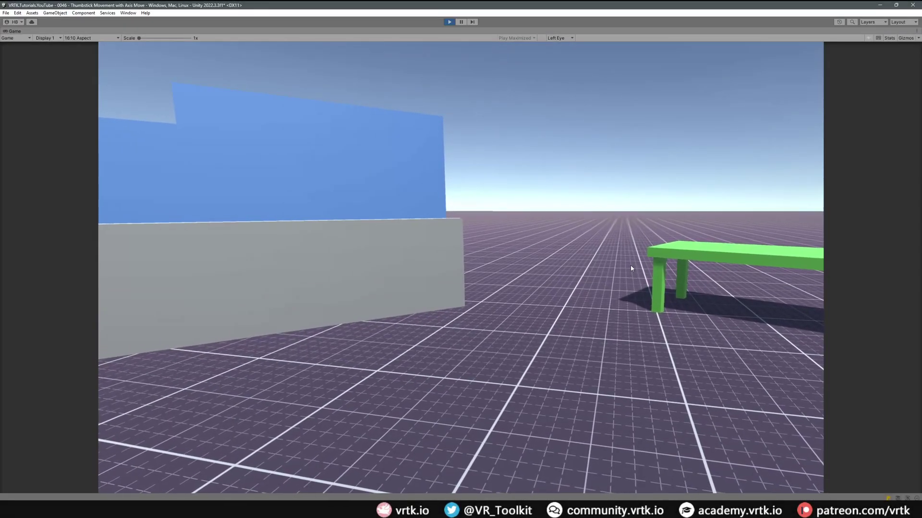